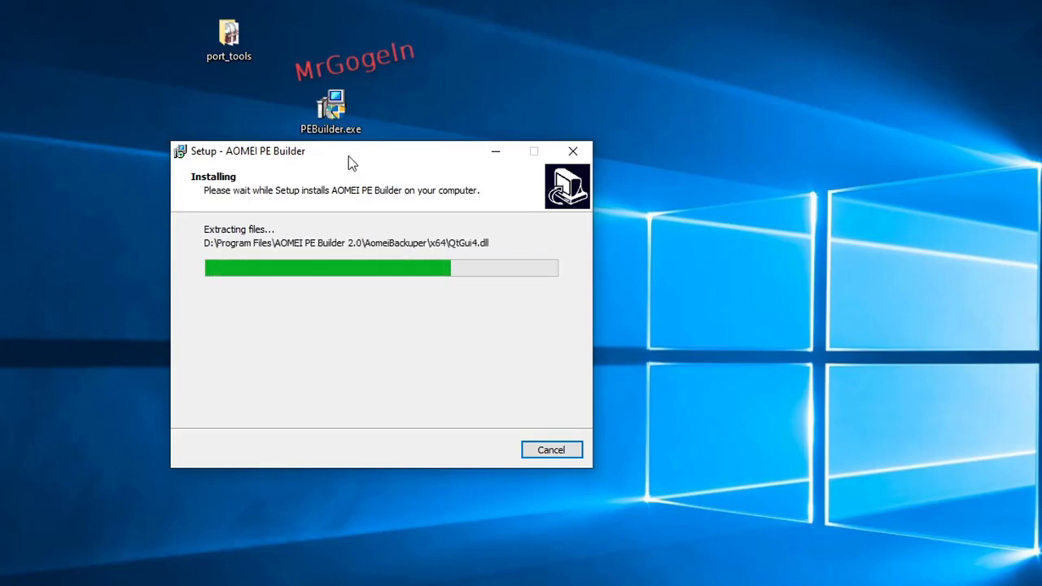
Step: Read the introduction and the "What Is AOMEI PE Builder?" section of the AOMEI PE Builder web page in the maximized browser
{"action": "mouse_move", "coordinate": [348, 157]}
{"action": "left_mouse_down"}
{"action": "mouse_move", "coordinate": [336, 172]}
{"action": "mouse_move", "coordinate": [353, 168]}
{"action": "left_mouse_up"}
{"action": "left_click", "coordinate": [331, 106]}
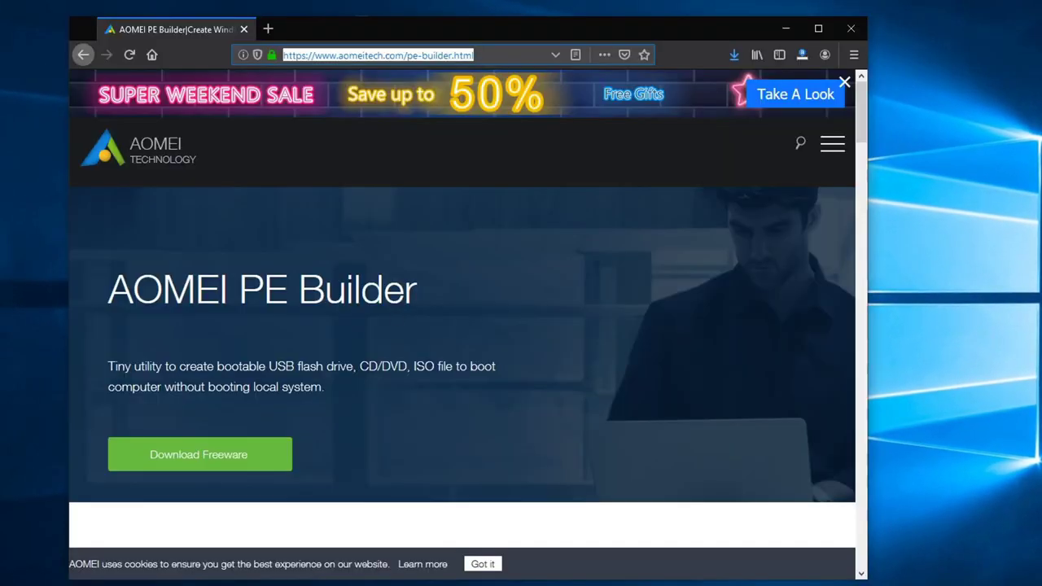
{"action": "left_click", "coordinate": [818, 28]}
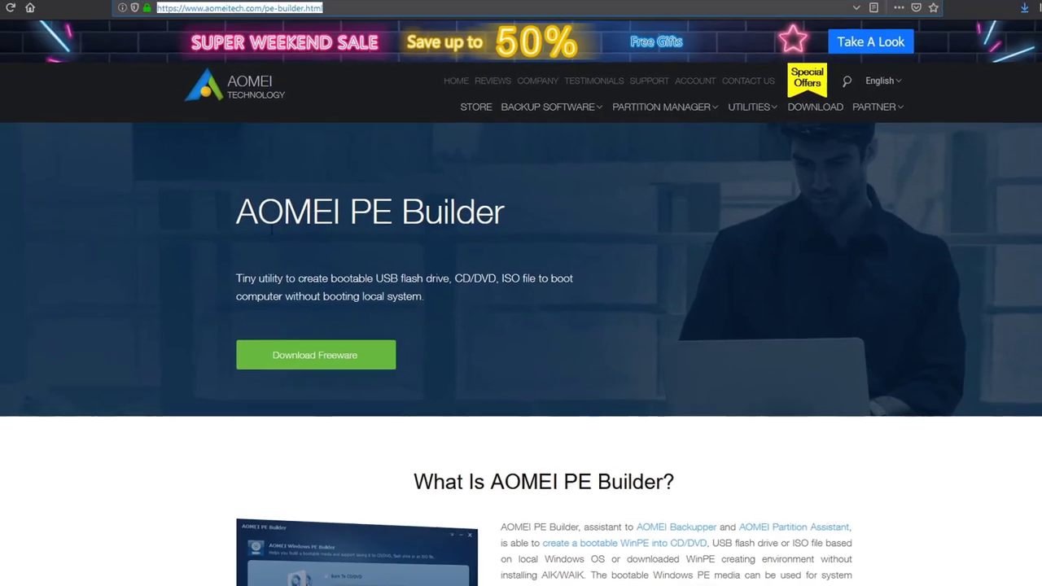
{"action": "left_click_drag", "start_coordinate": [286, 226], "coordinate": [548, 246]}
{"action": "left_click", "coordinate": [549, 247]}
{"action": "scroll", "coordinate": [566, 243], "scroll_direction": "down", "scroll_amount": 2}
{"action": "scroll", "coordinate": [565, 243], "scroll_direction": "up", "scroll_amount": 2}
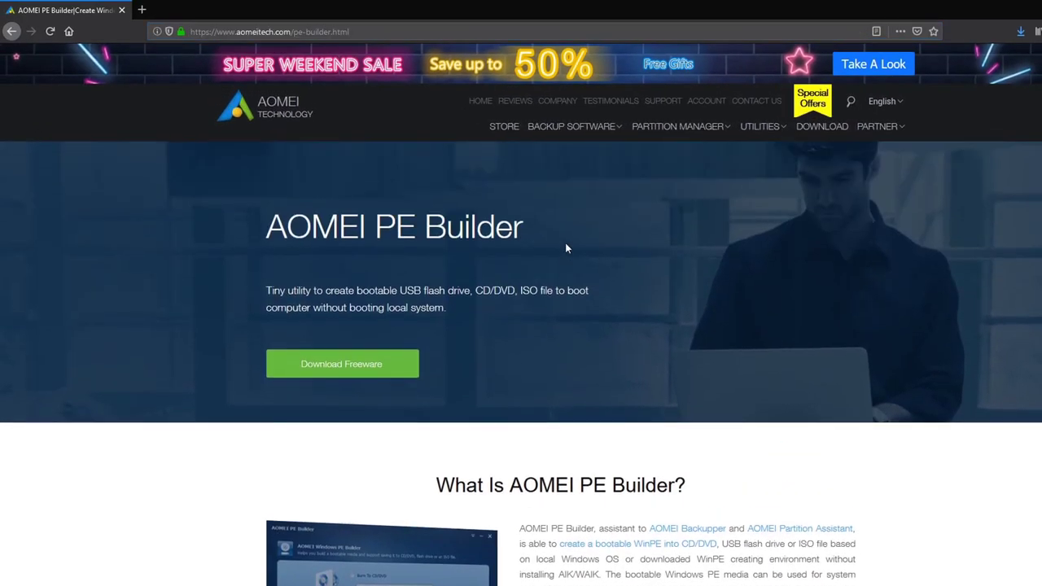
{"action": "scroll", "coordinate": [565, 243], "scroll_direction": "down", "scroll_amount": 4}
{"action": "scroll", "coordinate": [446, 236], "scroll_direction": "up", "scroll_amount": 1}
{"action": "left_click_drag", "start_coordinate": [446, 236], "coordinate": [775, 270]}
{"action": "left_click", "coordinate": [774, 269]}
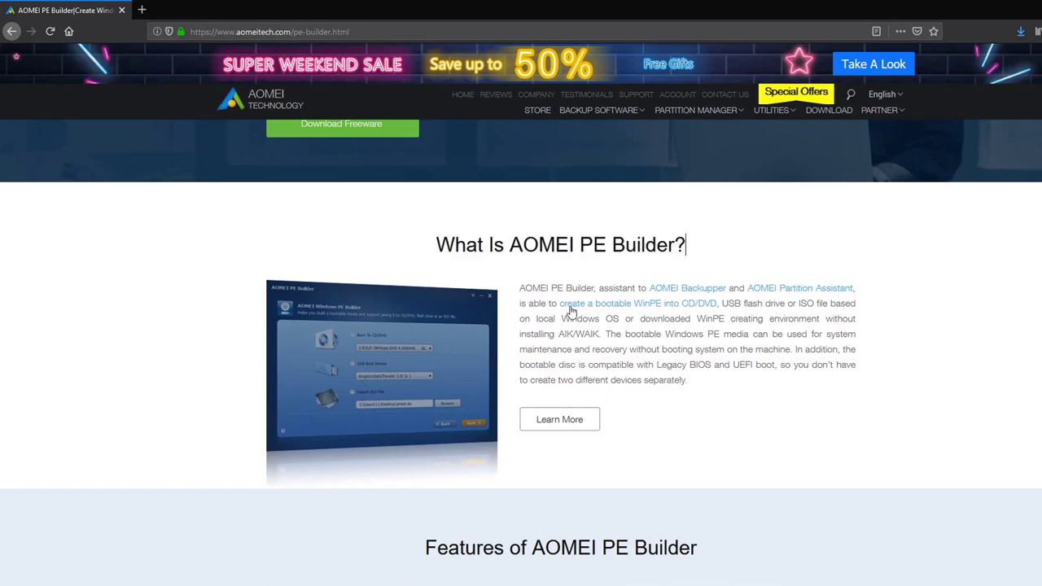
Step: Read through the "Features of AOMEI PE Builder" section, from the Windows interface to double-boot-mode support
{"action": "scroll", "coordinate": [625, 320], "scroll_direction": "down", "scroll_amount": 3}
{"action": "left_click_drag", "start_coordinate": [451, 241], "coordinate": [788, 293]}
{"action": "left_click", "coordinate": [788, 293]}
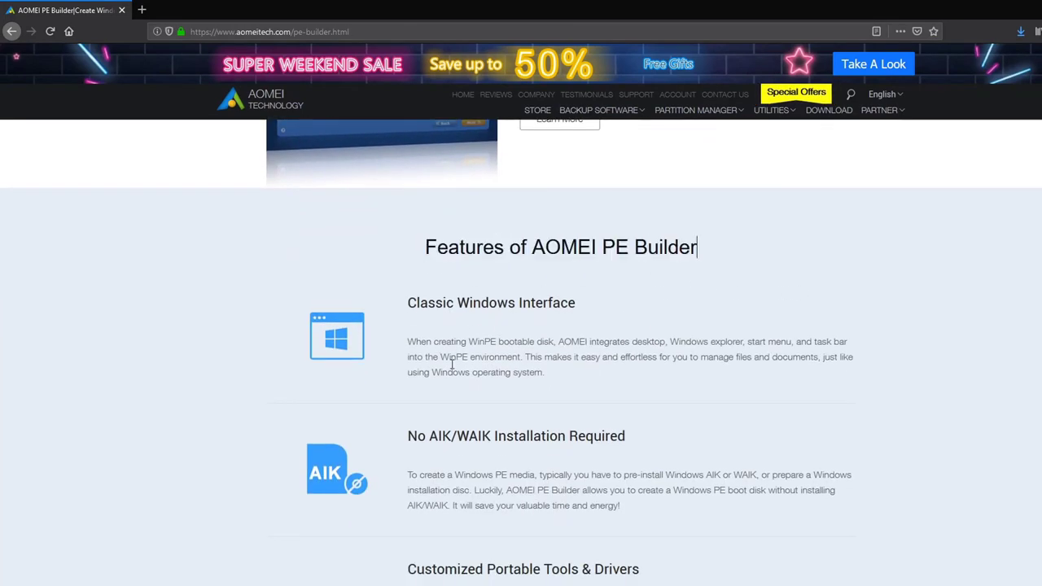
{"action": "scroll", "coordinate": [450, 350], "scroll_direction": "down", "scroll_amount": 2}
{"action": "scroll", "coordinate": [488, 342], "scroll_direction": "down", "scroll_amount": 2}
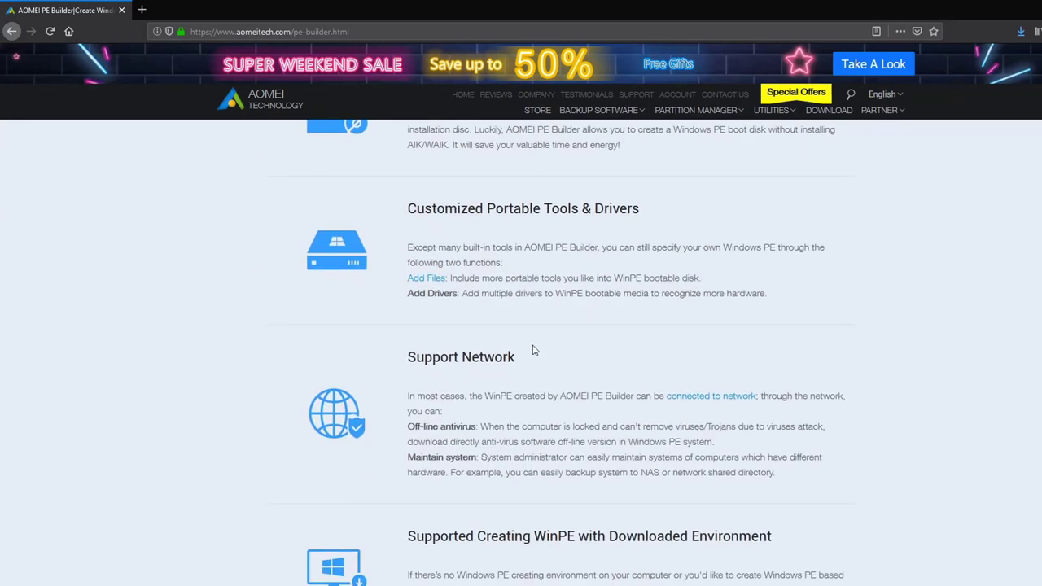
{"action": "scroll", "coordinate": [156, 412], "scroll_direction": "down", "scroll_amount": 6}
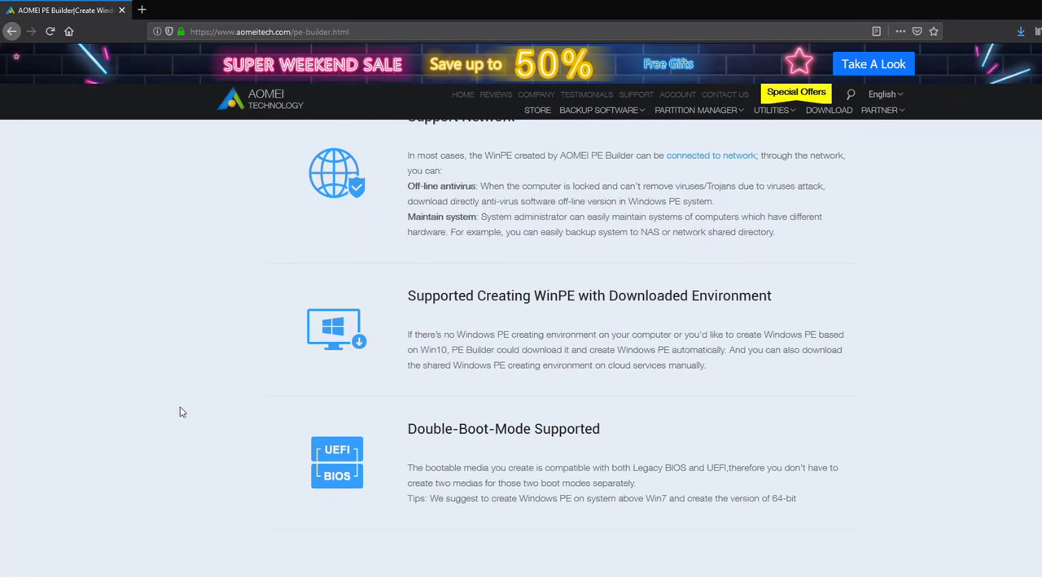
{"action": "scroll", "coordinate": [240, 407], "scroll_direction": "down", "scroll_amount": 2}
{"action": "scroll", "coordinate": [242, 407], "scroll_direction": "up", "scroll_amount": 6}
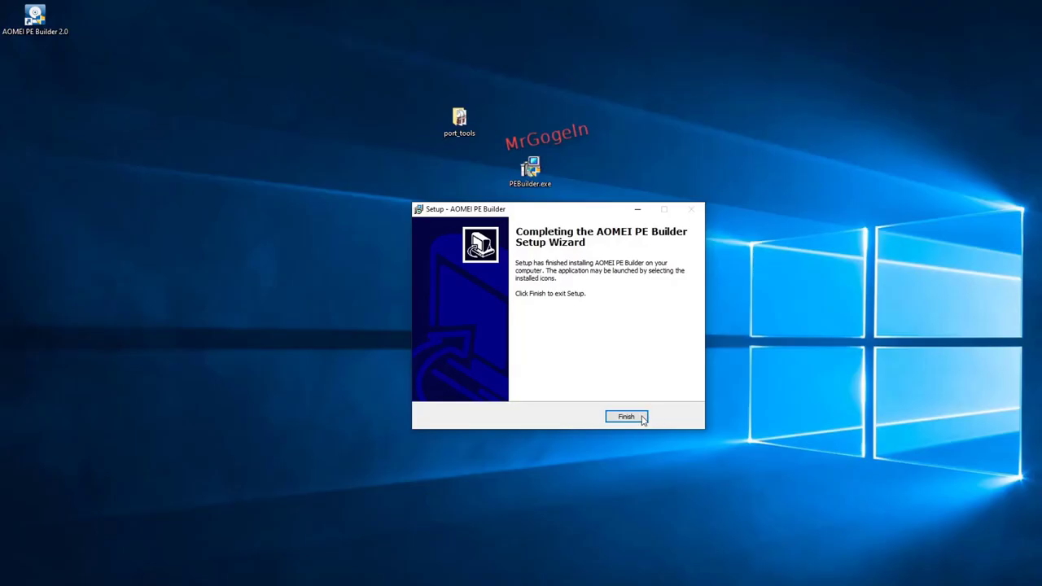
Step: Finish the AOMEI PE Builder setup and move its desktop shortcut closer to the PEBuilder.exe installer
{"action": "left_click", "coordinate": [640, 417]}
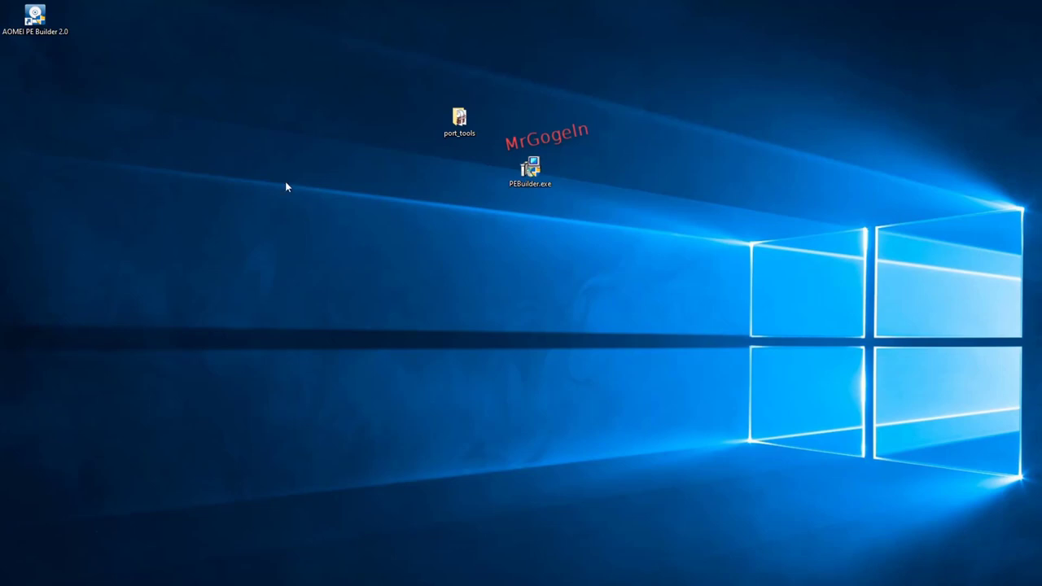
{"action": "left_click_drag", "start_coordinate": [39, 16], "coordinate": [392, 219]}
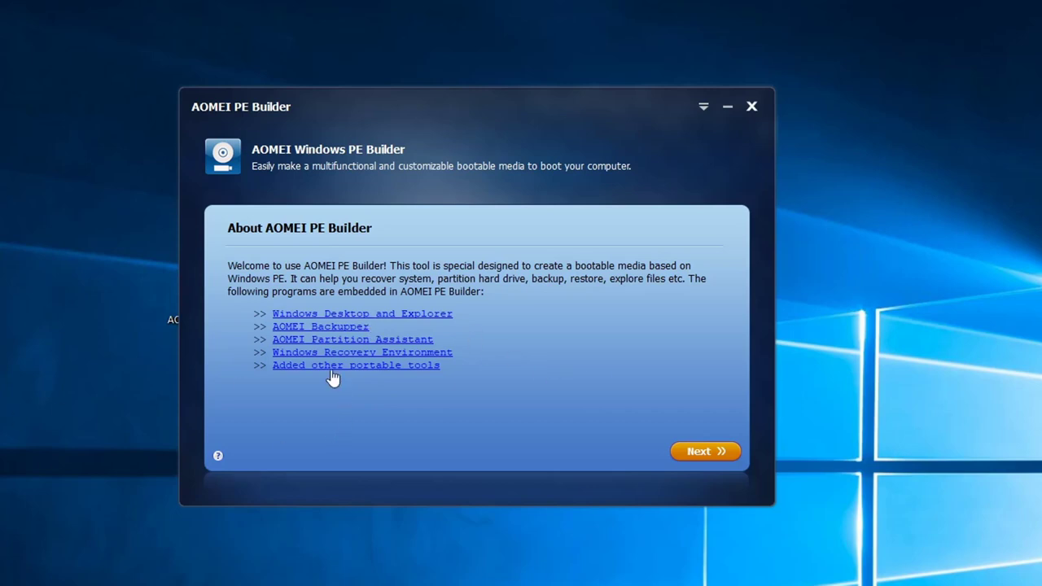
Step: Accept the downloaded WinPE environment with 64-bit Windows PE and examine the bundled Network, System and File tools
{"action": "left_click", "coordinate": [721, 451]}
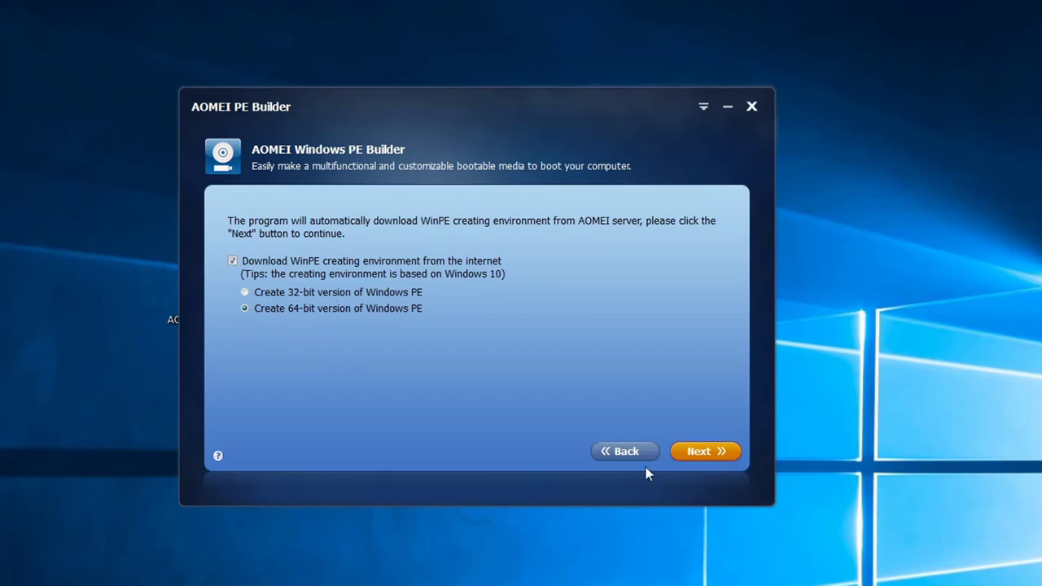
{"action": "left_click", "coordinate": [700, 453]}
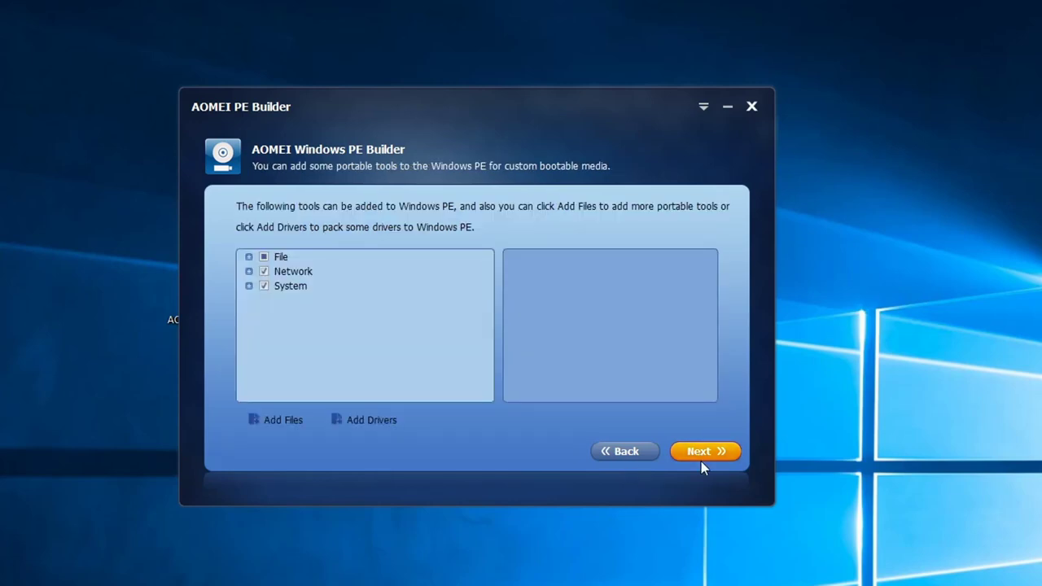
{"action": "left_click", "coordinate": [250, 272]}
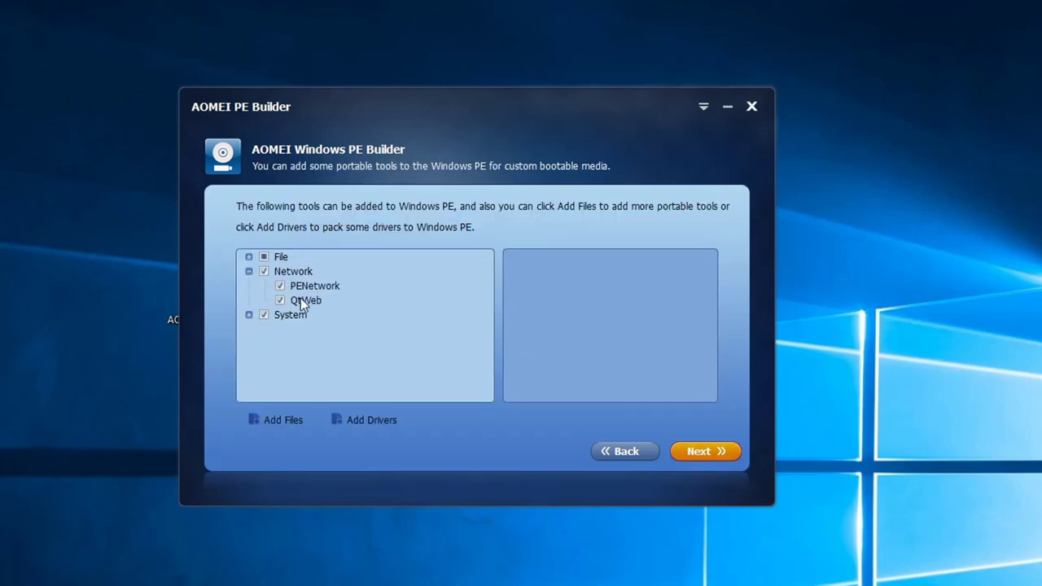
{"action": "left_click", "coordinate": [249, 272]}
{"action": "left_click", "coordinate": [249, 286]}
{"action": "left_click", "coordinate": [249, 286]}
{"action": "left_click", "coordinate": [249, 256]}
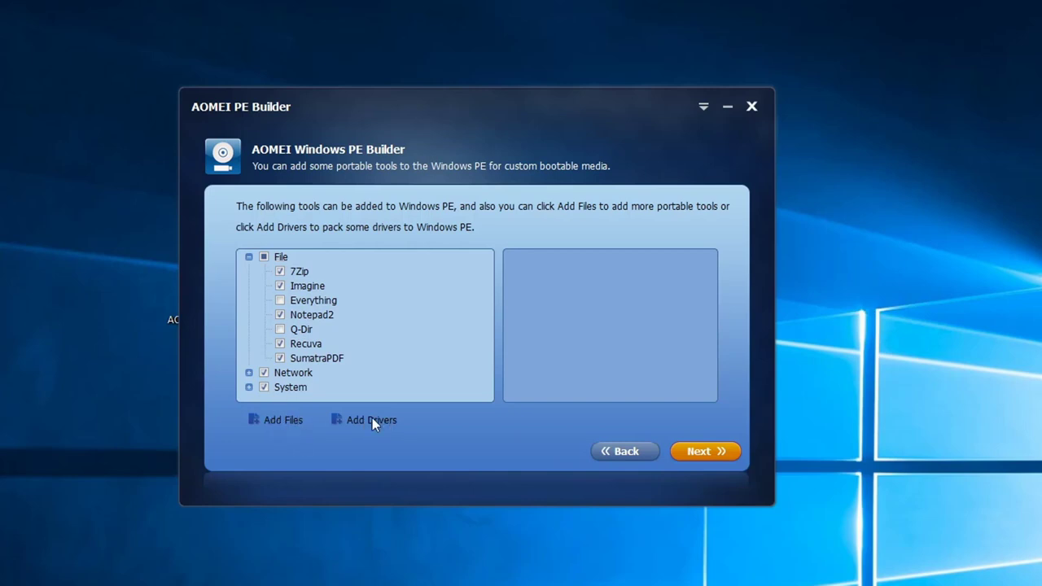
Step: Add the desktop folder port_tools to the bootable media under the shortcut name My Tools
{"action": "left_click", "coordinate": [285, 421]}
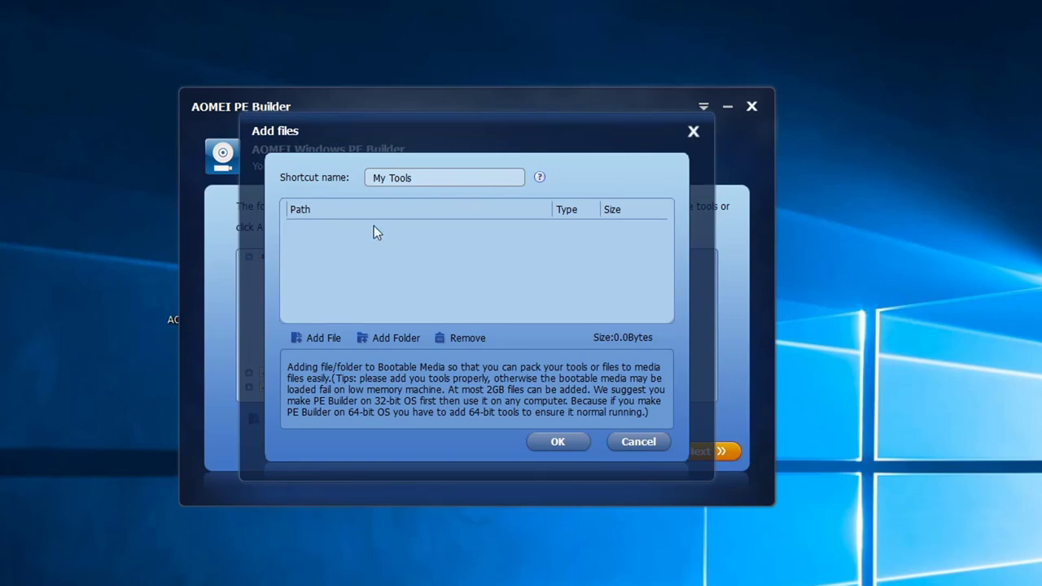
{"action": "left_click", "coordinate": [378, 339]}
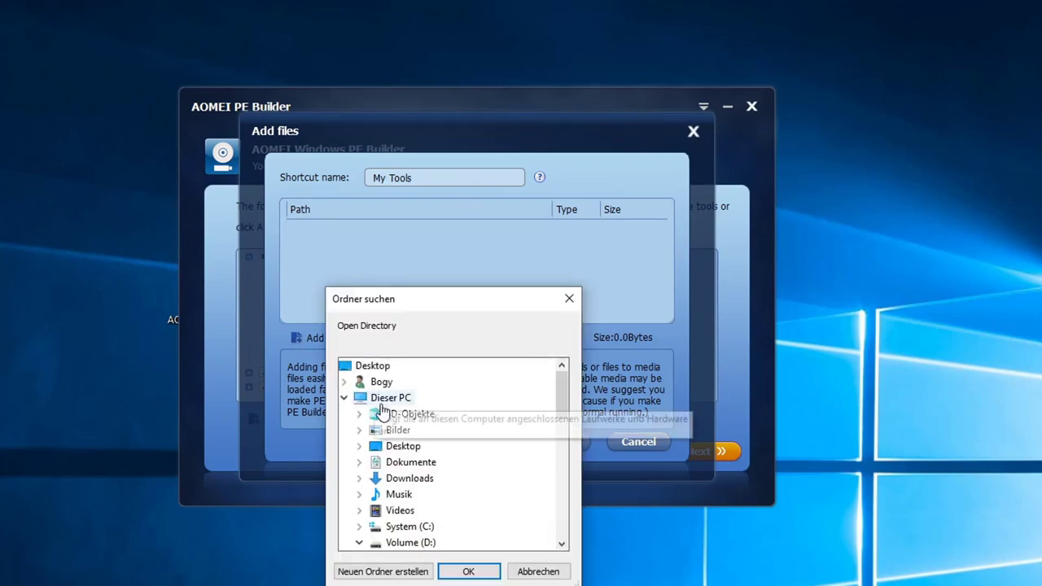
{"action": "left_click", "coordinate": [411, 449]}
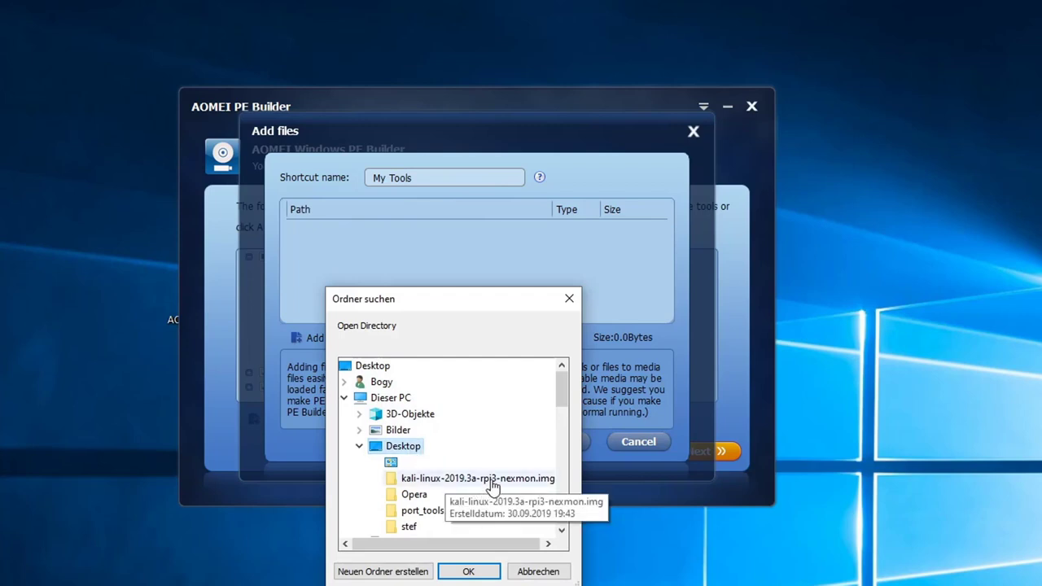
{"action": "scroll", "coordinate": [504, 481], "scroll_direction": "down", "scroll_amount": 1}
{"action": "left_click", "coordinate": [415, 463]}
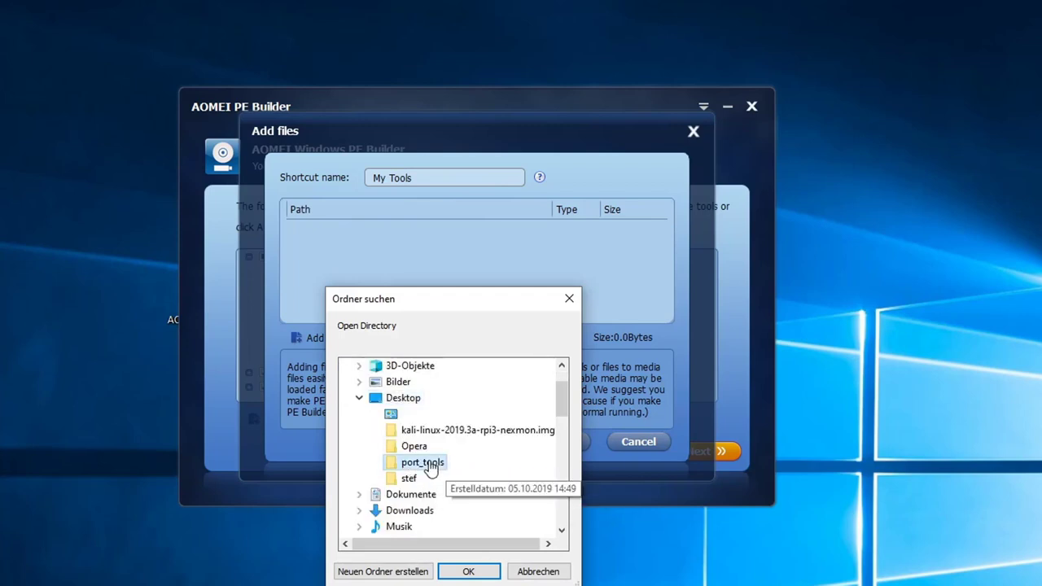
{"action": "left_click", "coordinate": [468, 571]}
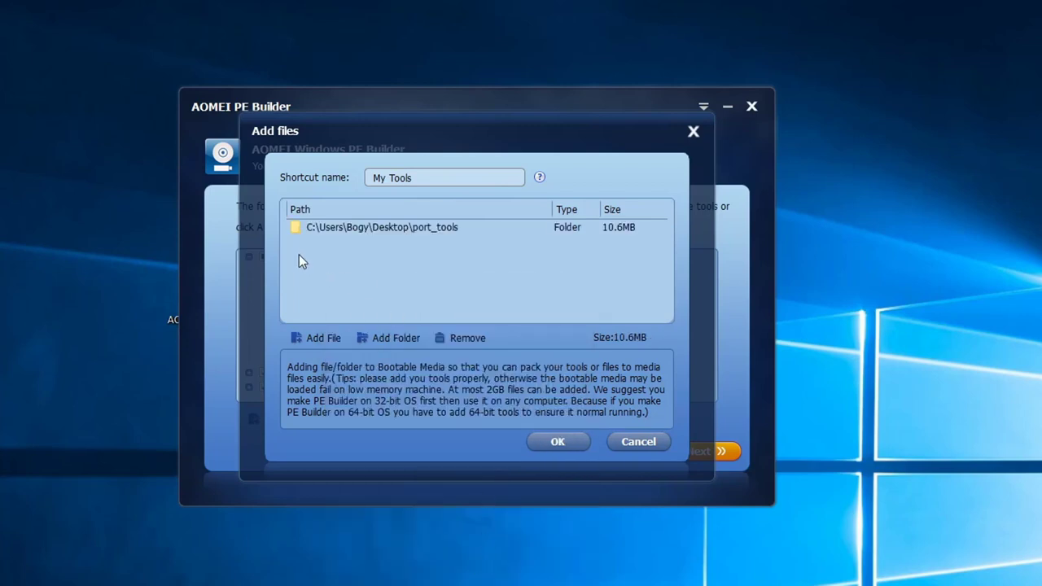
{"action": "left_click", "coordinate": [557, 440]}
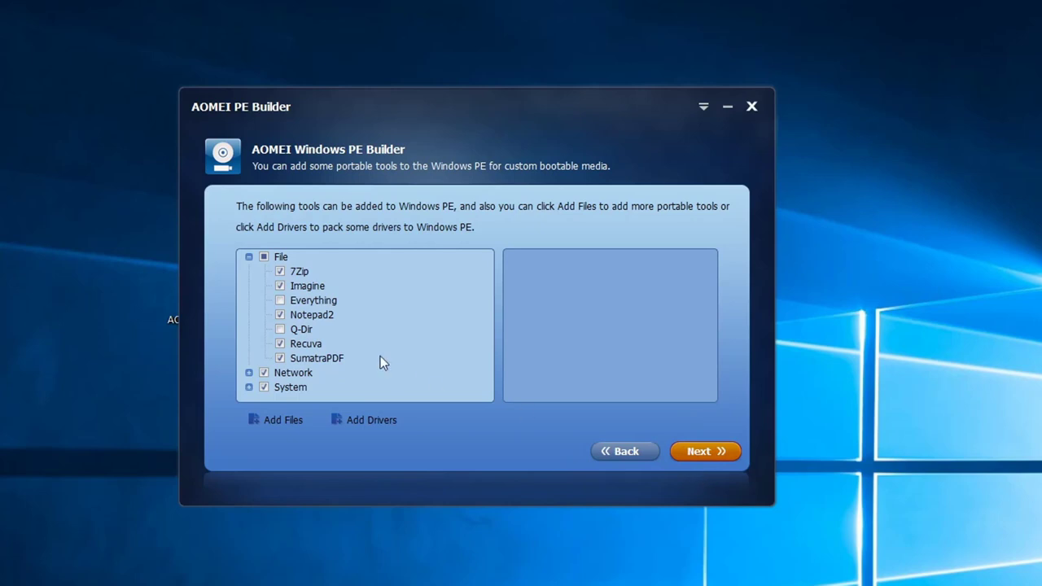
Step: Build the bootable media as the ISO file ampe.iso exported to the desktop
{"action": "left_click", "coordinate": [705, 451]}
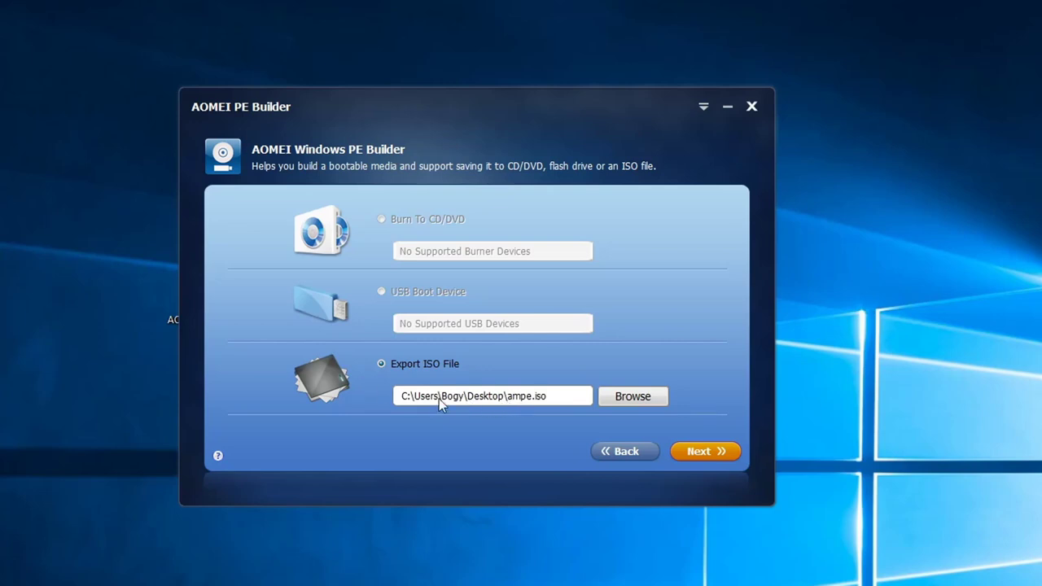
{"action": "left_click_drag", "start_coordinate": [438, 398], "coordinate": [553, 402]}
{"action": "left_click", "coordinate": [700, 455]}
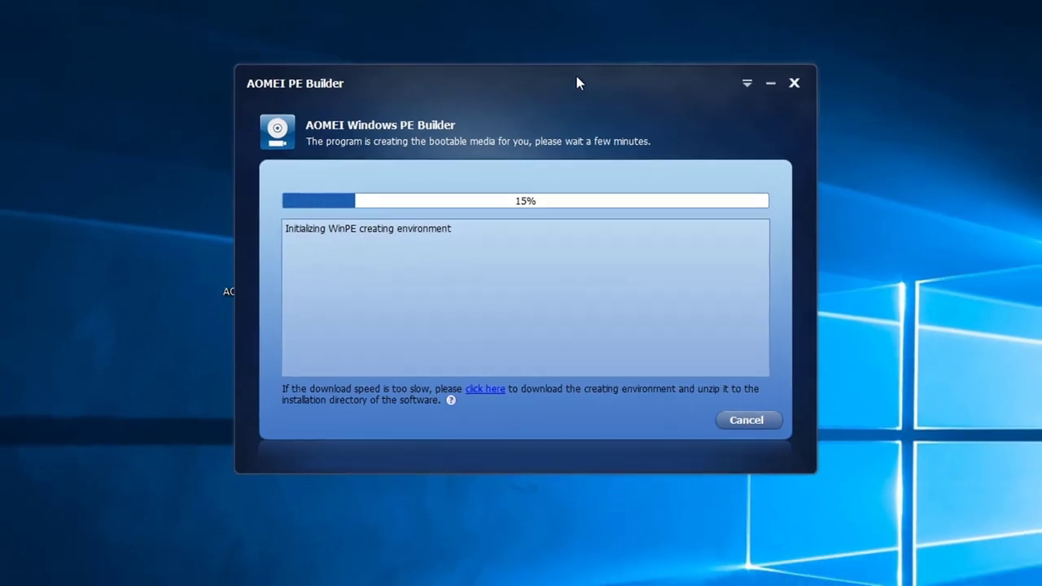
{"action": "left_click_drag", "start_coordinate": [576, 83], "coordinate": [634, 198]}
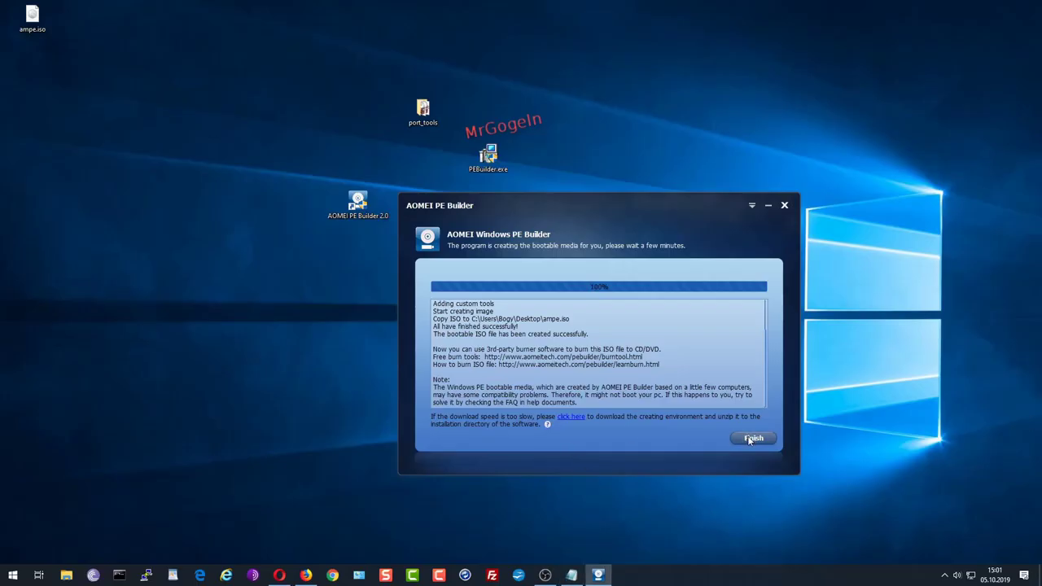
Step: Close the finished builder and move ampe.iso on the desktop to just below PEBuilder.exe
{"action": "left_click", "coordinate": [787, 506]}
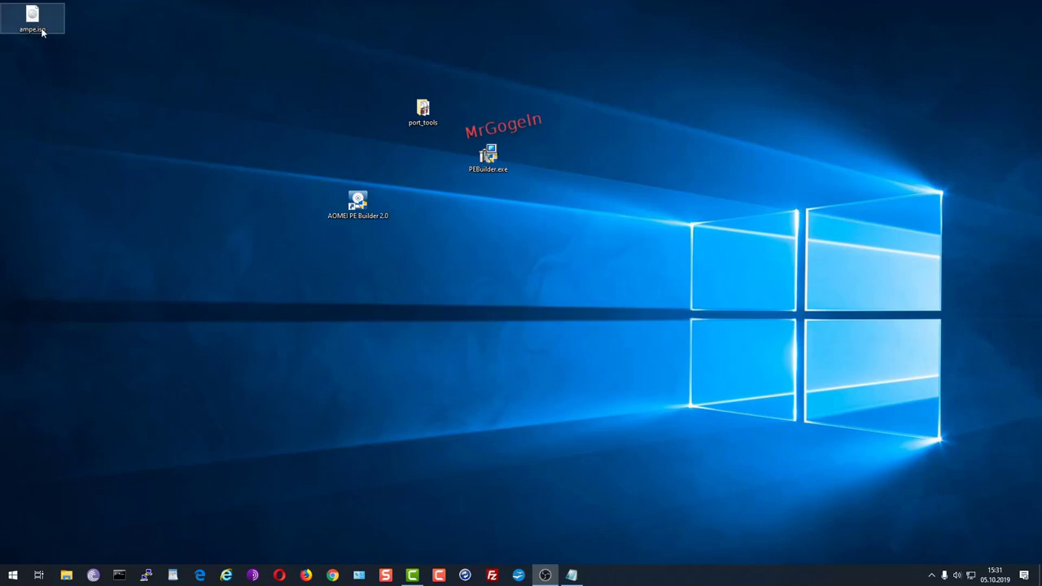
{"action": "left_click", "coordinate": [44, 28]}
{"action": "left_click_drag", "start_coordinate": [46, 27], "coordinate": [494, 228]}
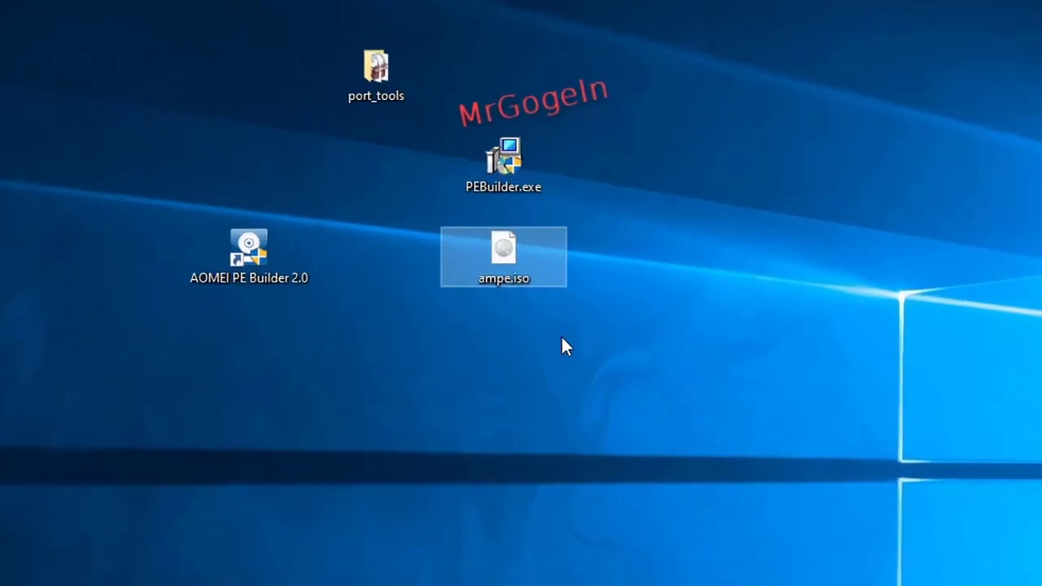
{"action": "left_click", "coordinate": [562, 339]}
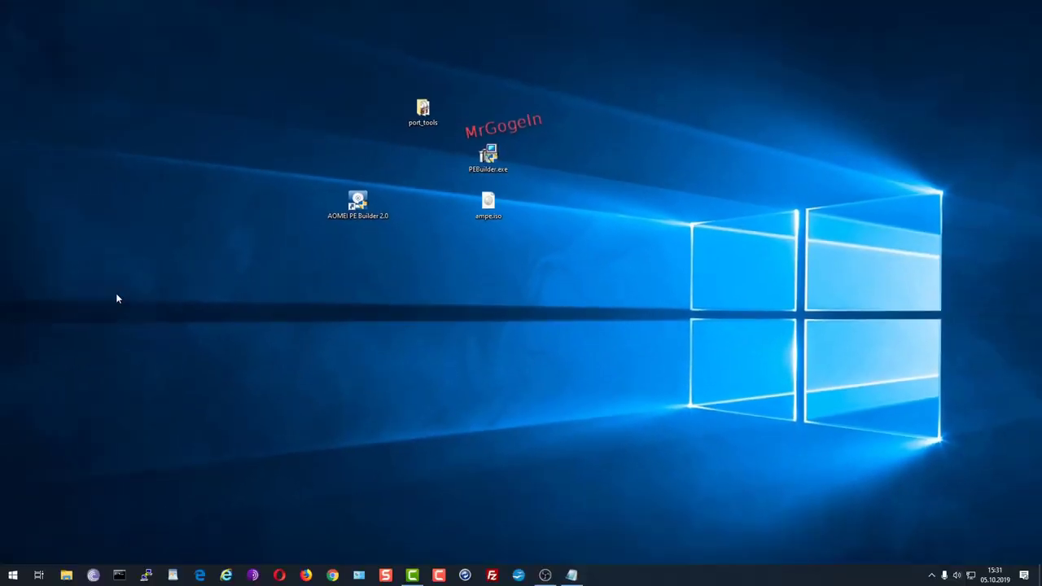
Step: Search Windows for "hyp" and launch Hyper-V-Schnellerstellung
{"action": "key", "text": "super"}
{"action": "type", "text": "hyp"}
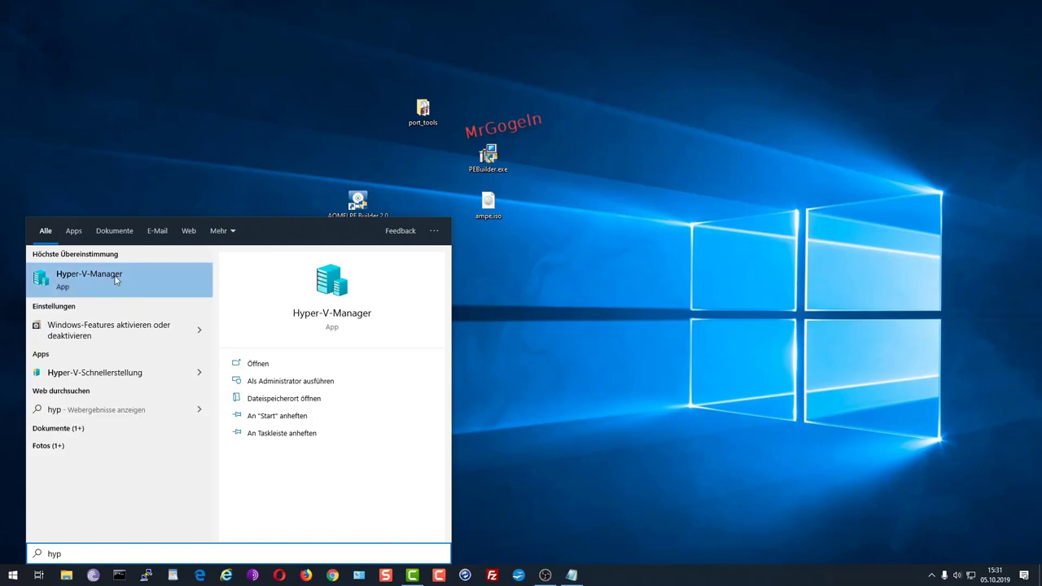
{"action": "left_click", "coordinate": [120, 372]}
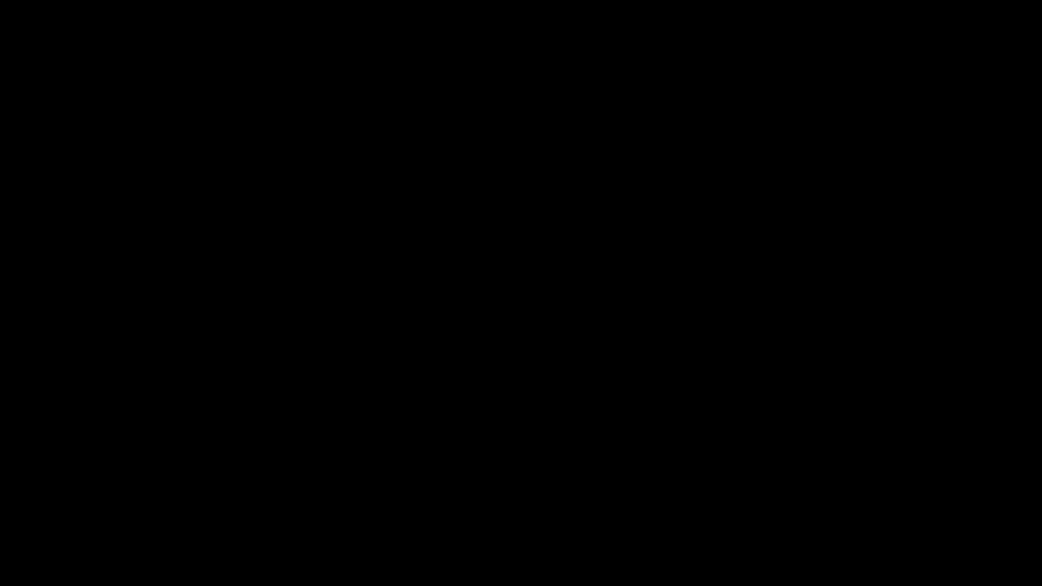